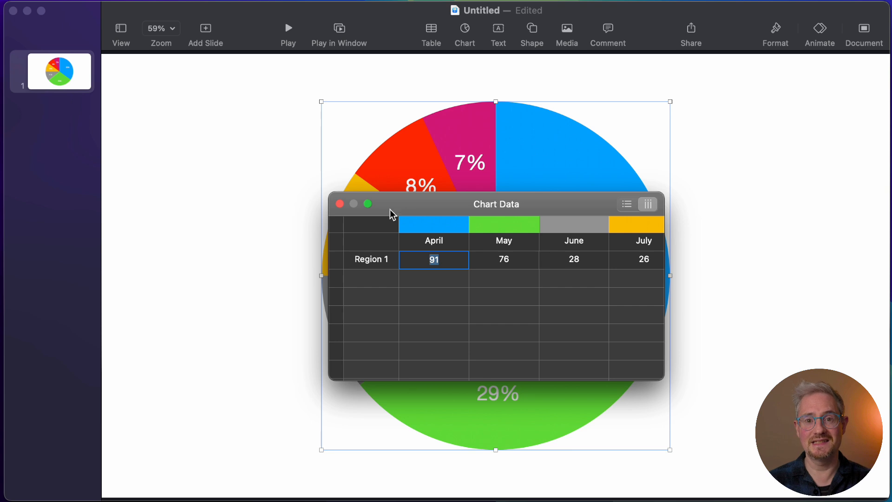
# Step: Close the chart data and add a Pop build-in effect to the pie chart
pyautogui.click(340, 204)
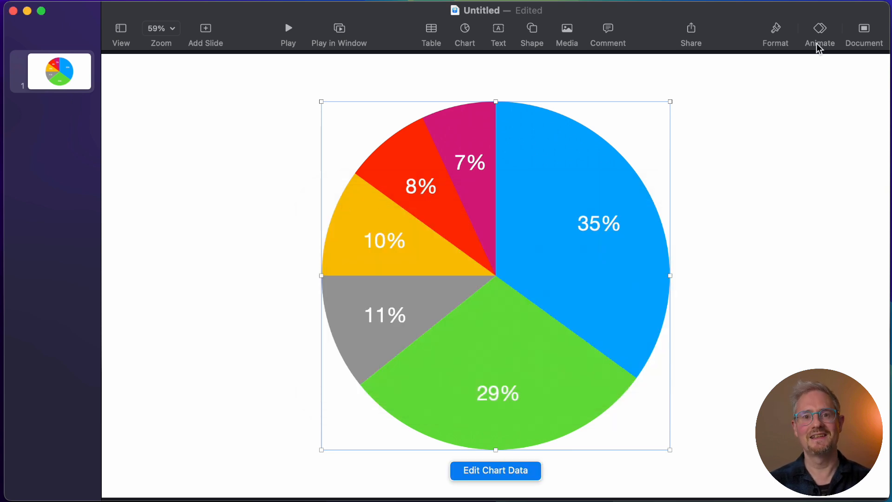
pyautogui.click(830, 37)
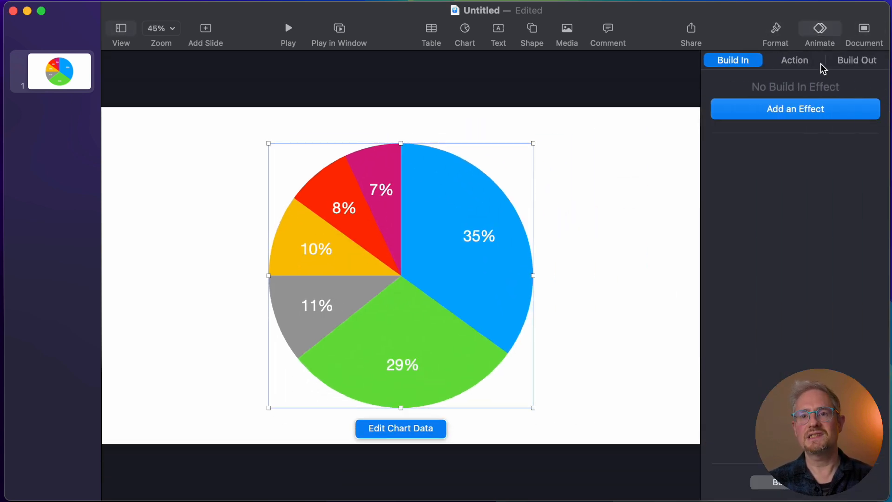
pyautogui.click(794, 109)
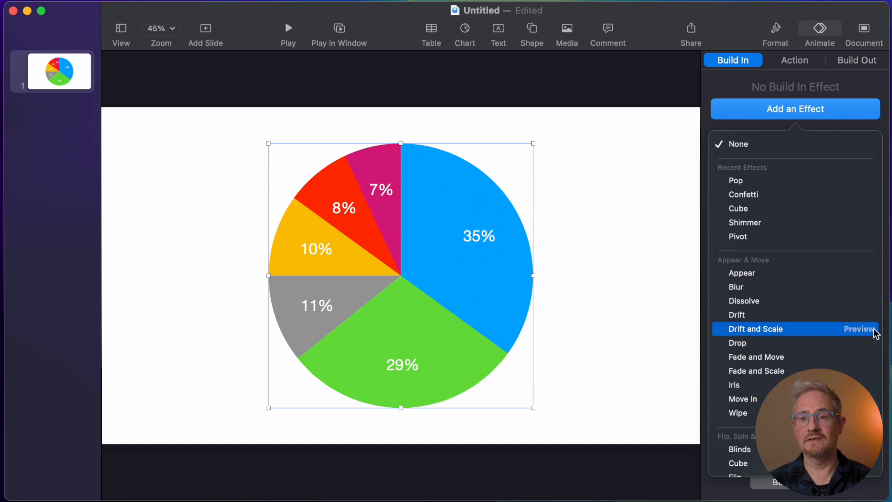
pyautogui.scroll(-5, 875, 333)
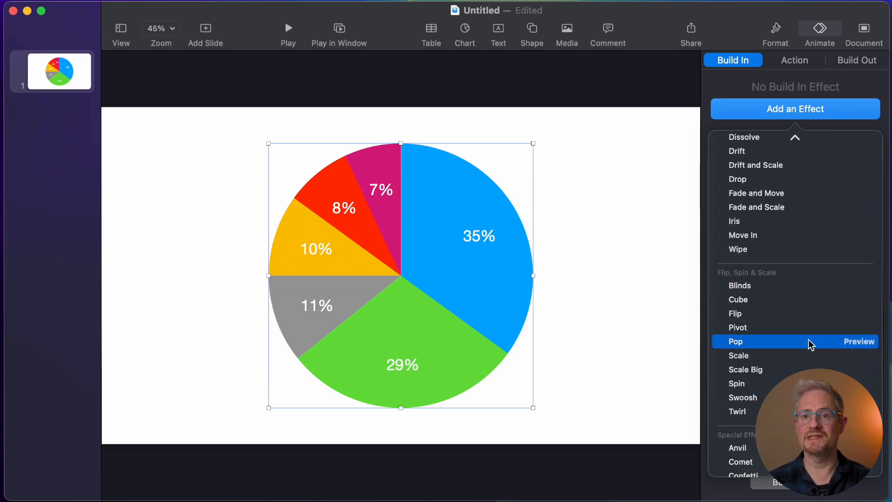
pyautogui.click(774, 342)
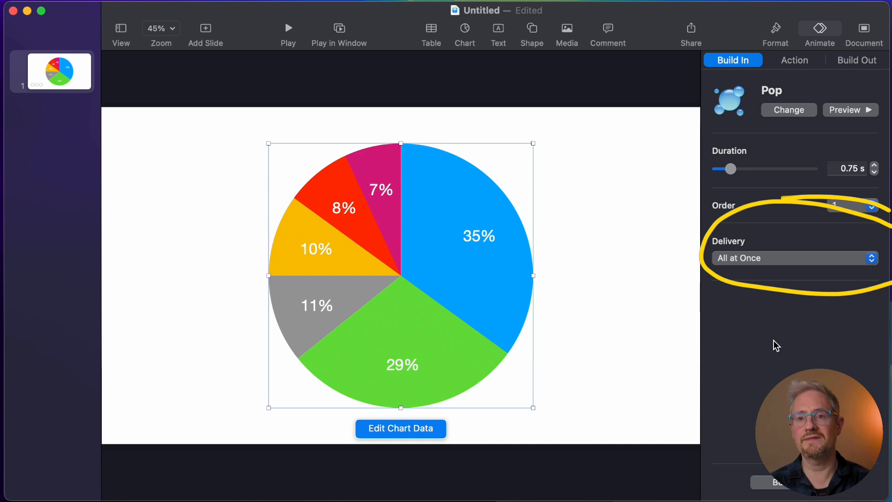
# Step: Set the Pop effect's delivery to By Wedge and preview the animation
pyautogui.click(772, 258)
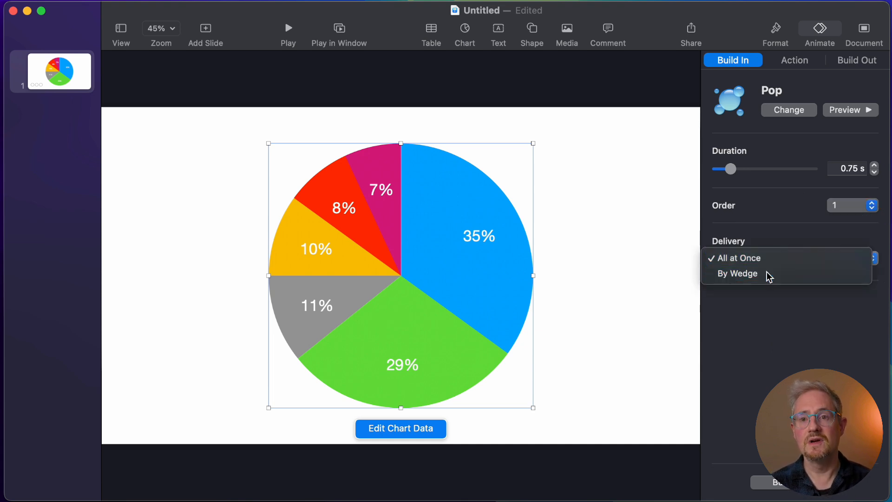
pyautogui.click(769, 274)
pyautogui.click(859, 111)
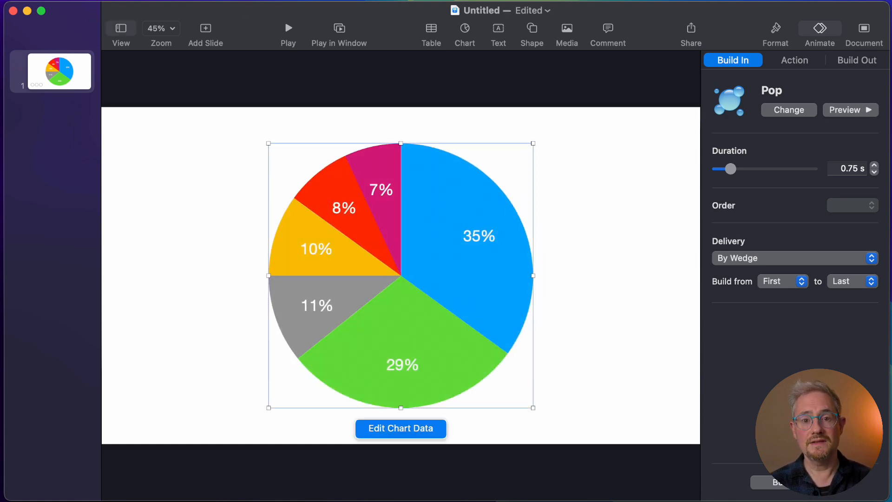
# Step: Set up a movie export of the presentation with 0 seconds before both the next slide and the next build
pyautogui.moveTo(159, 121)
pyautogui.mouseDown()
pyautogui.moveTo(83, 24)
pyautogui.moveTo(110, 40)
pyautogui.mouseUp()
pyautogui.press('Escape')
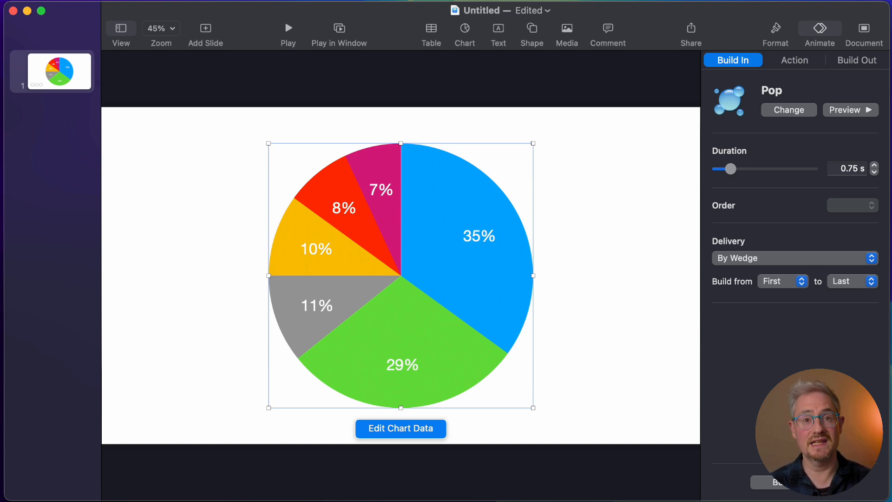
pyautogui.click(5, 0)
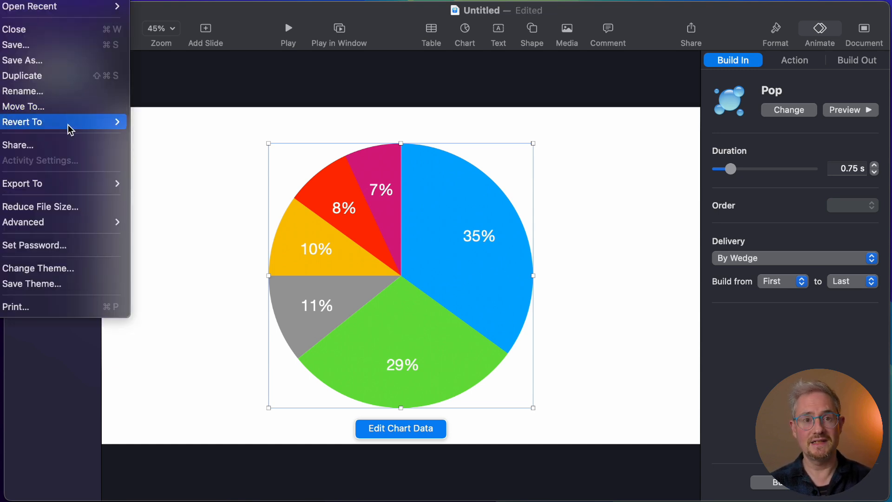
pyautogui.moveTo(69, 183)
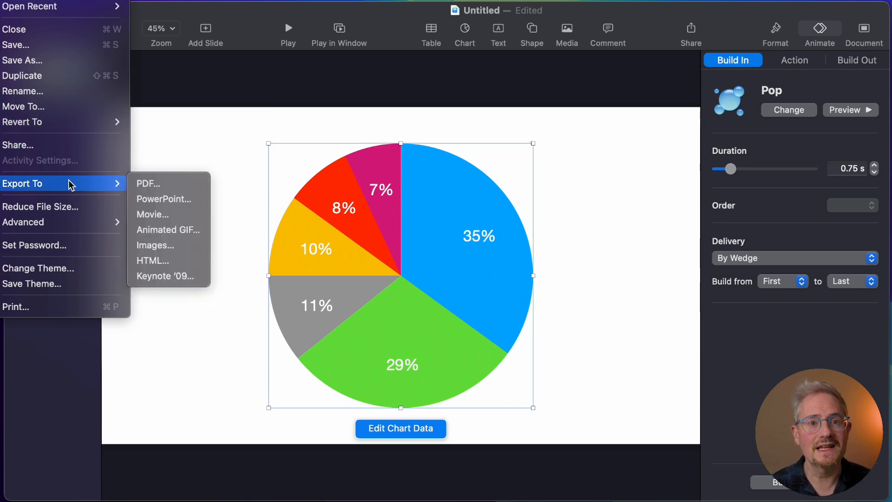
pyautogui.click(161, 214)
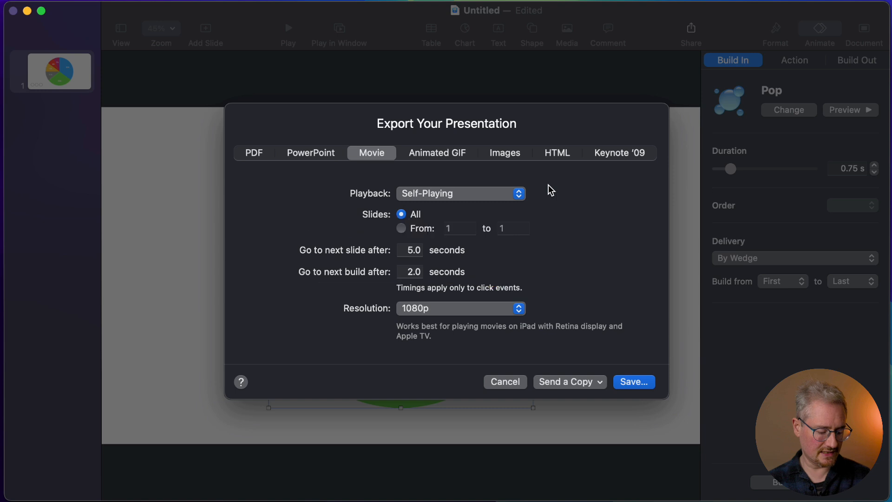
pyautogui.click(412, 250)
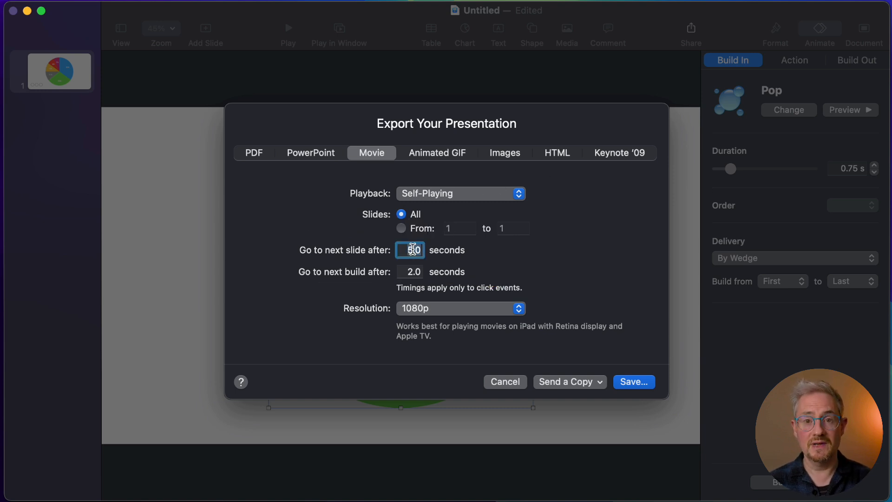
pyautogui.write('0')
pyautogui.click(412, 271)
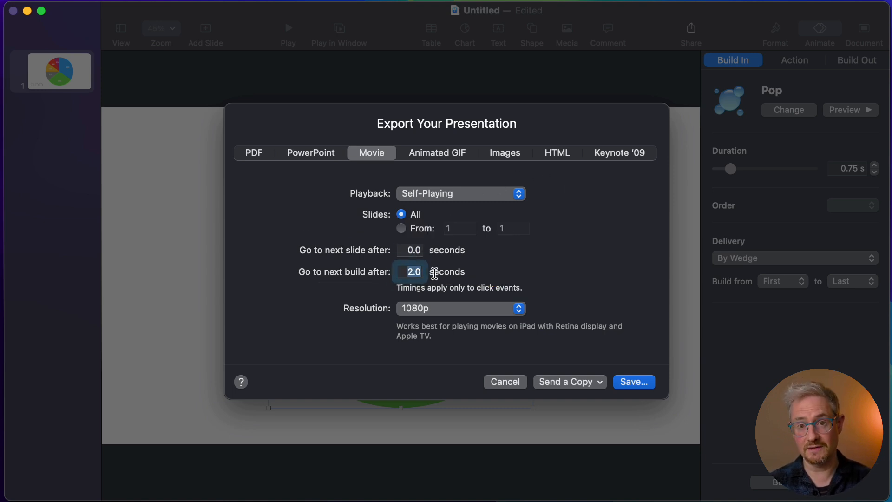
pyautogui.write('0')
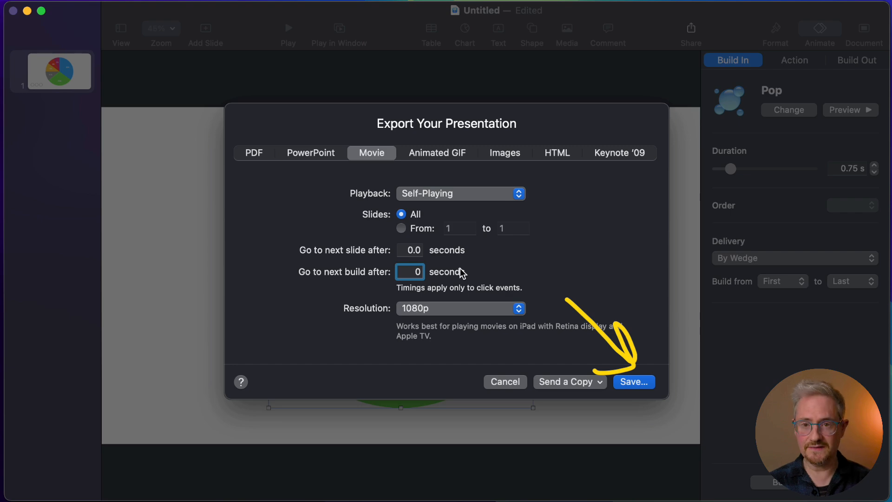
pyautogui.press('Tab')
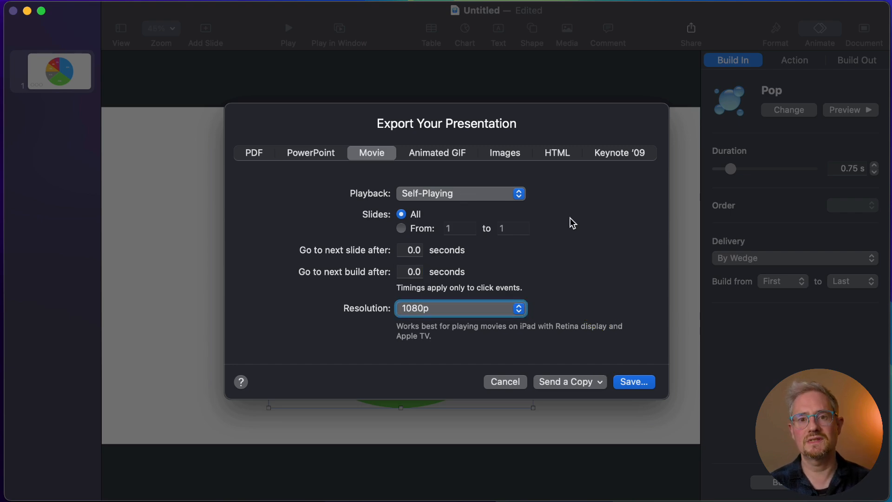
# Step: Export the movie to the Desktop as Pie Chart.m4v and play the exported file
pyautogui.click(635, 381)
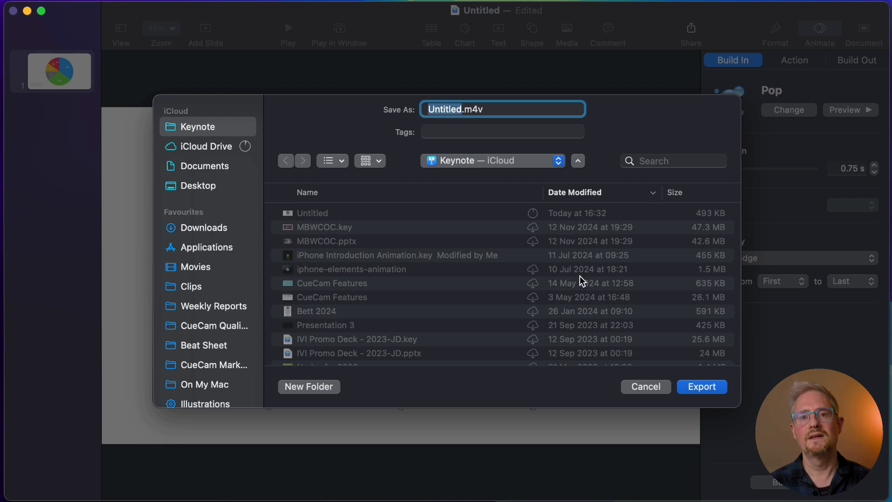
pyautogui.write('Pie Chart')
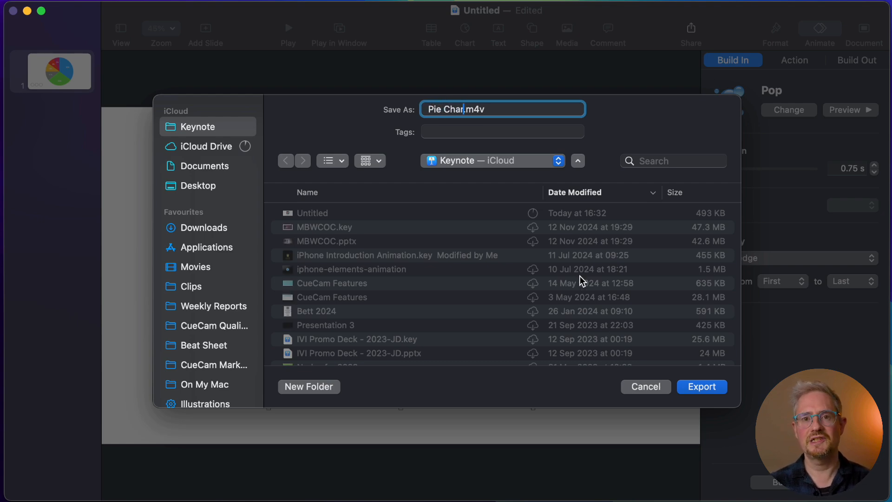
pyautogui.click(205, 188)
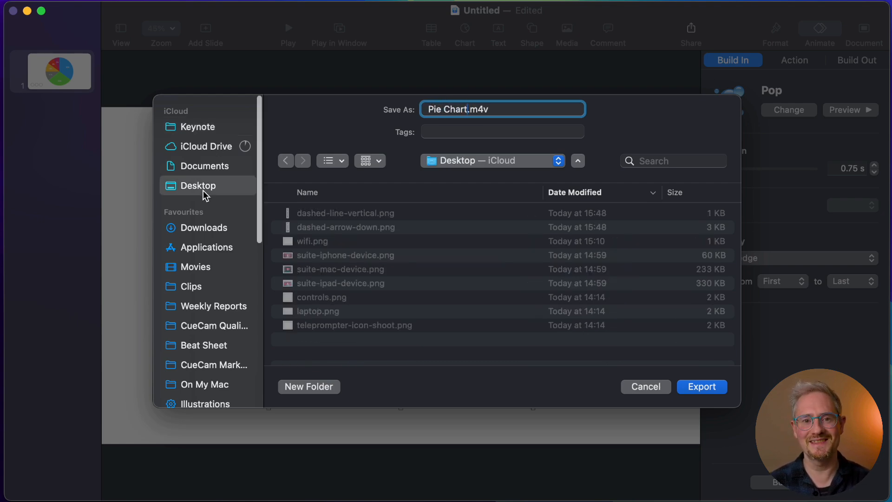
pyautogui.press('Return')
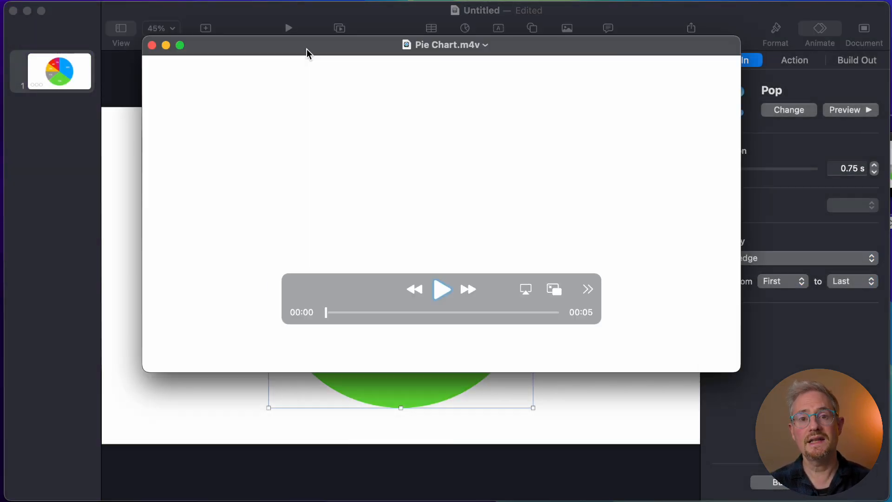
pyautogui.click(441, 289)
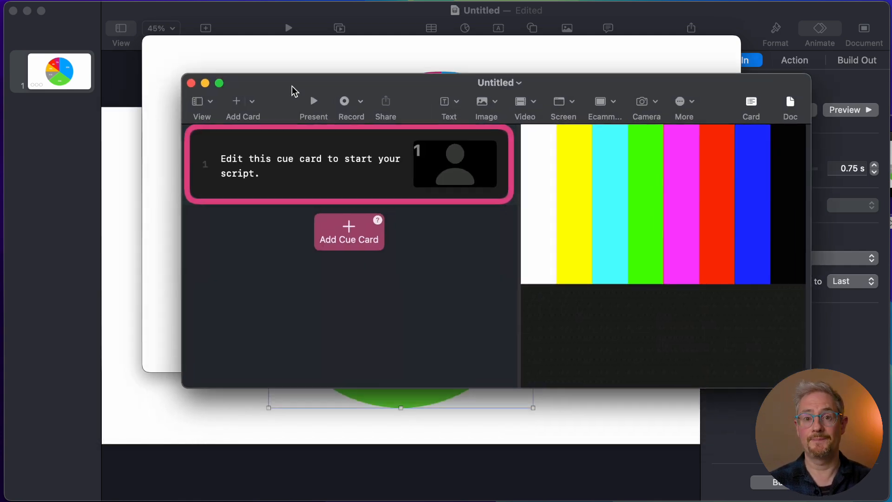
# Step: Switch to the CueCam document, add the Pie Chart.m4v movie to the first cue card and play it there
pyautogui.moveTo(292, 86); pyautogui.dragTo(244, 93)
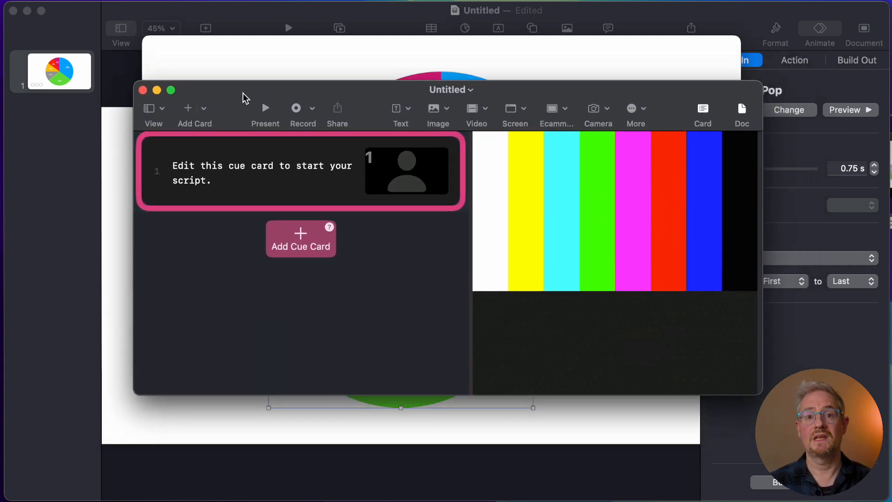
pyautogui.moveTo(415, 44)
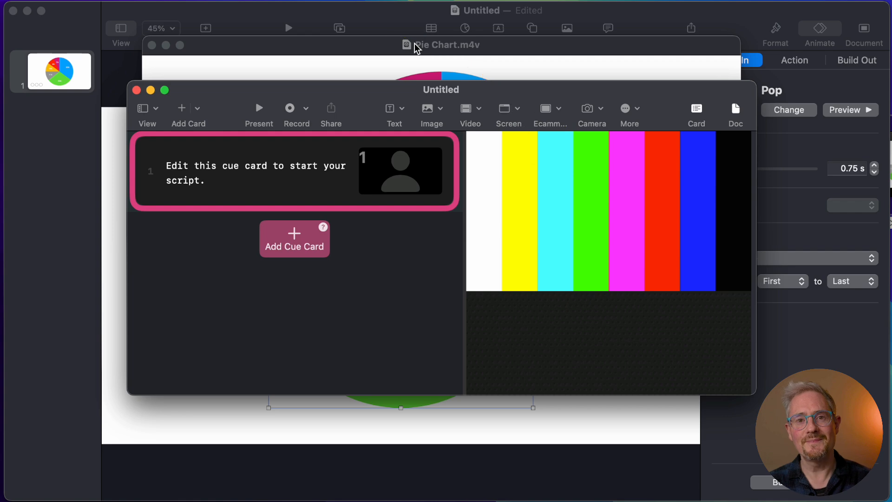
pyautogui.moveTo(408, 45)
pyautogui.mouseDown()
pyautogui.moveTo(614, 94)
pyautogui.moveTo(581, 198)
pyautogui.mouseUp()
pyautogui.moveTo(491, 88); pyautogui.dragTo(370, 10)
pyautogui.moveTo(635, 316); pyautogui.dragTo(887, 492)
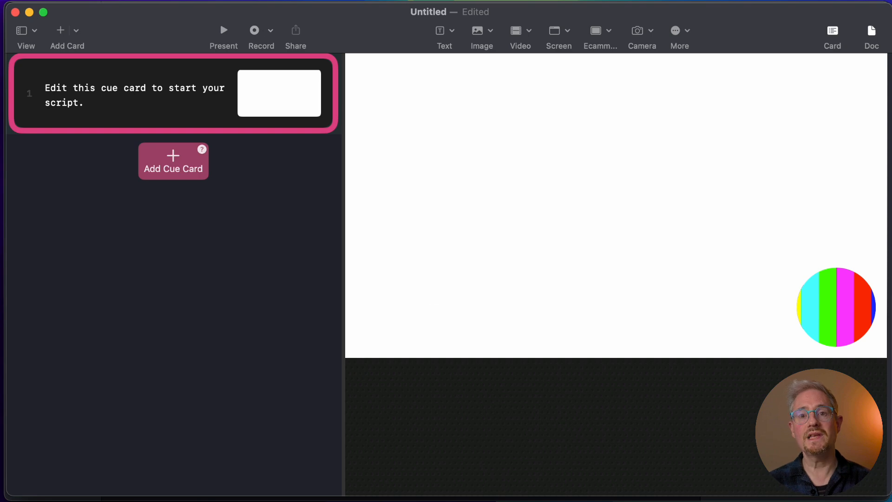
pyautogui.moveTo(605, 298)
pyautogui.click(627, 325)
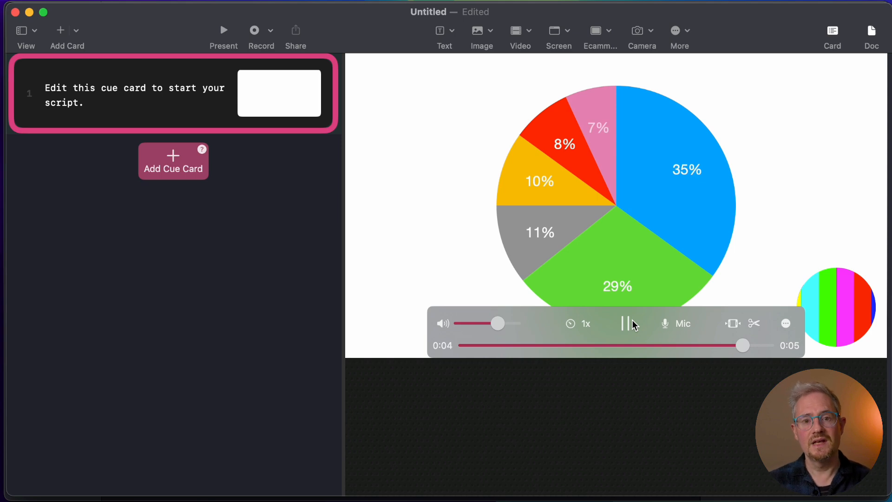
# Step: Replace the first cue card's script with "35% of people have this attribute."
pyautogui.tripleClick(129, 103)
pyautogui.write('3')
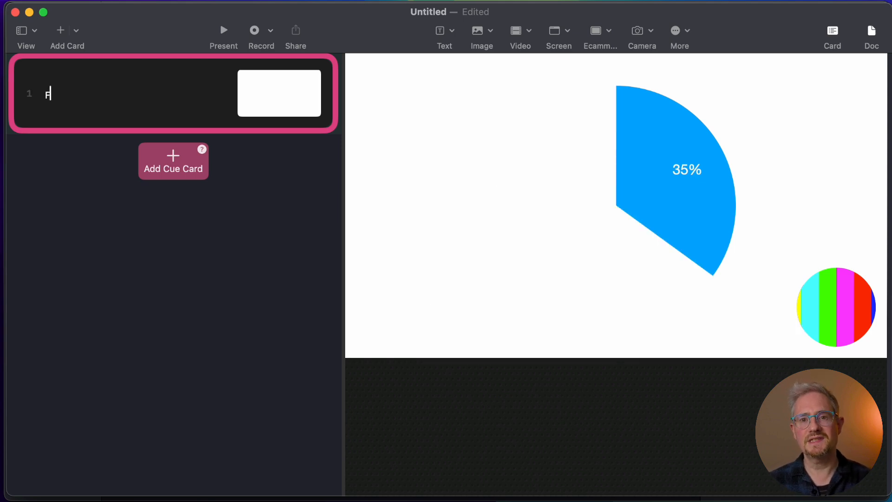
pyautogui.write('5%')
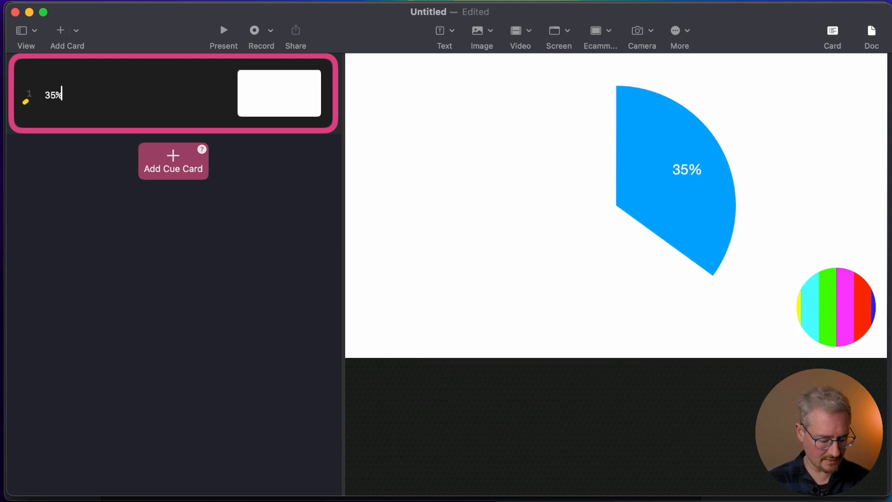
pyautogui.write(' of people ')
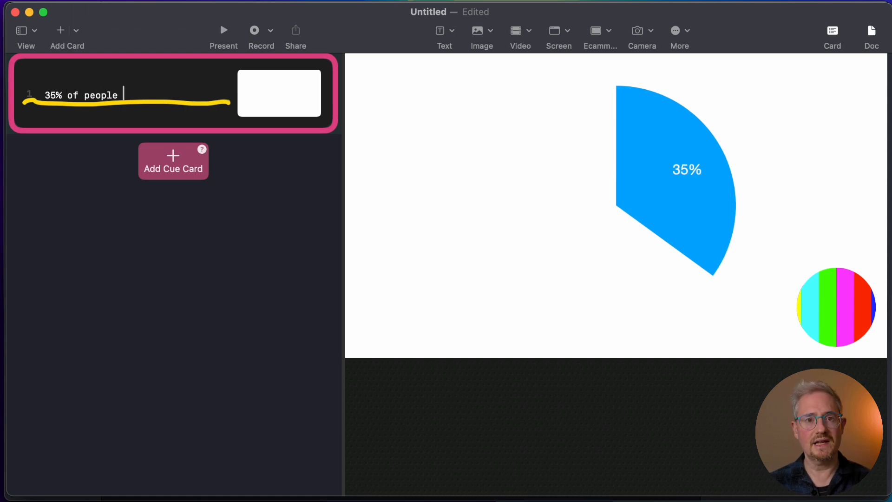
pyautogui.write('have this attribute.')
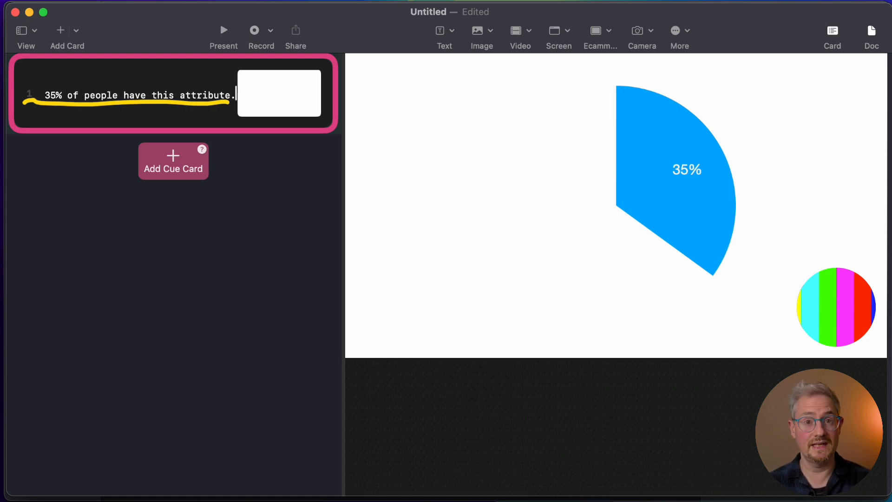
# Step: Split the first card's video at about 0:01, just after the blue 35% wedge has appeared
pyautogui.moveTo(755, 290)
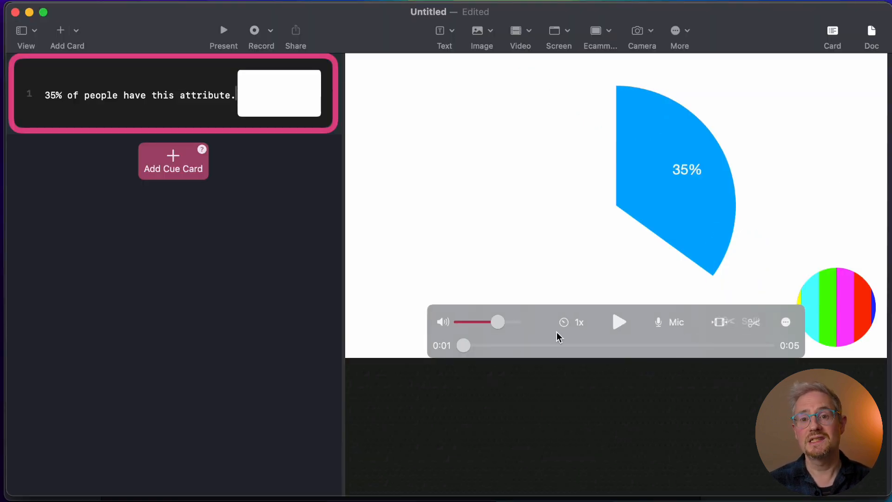
pyautogui.moveTo(464, 346); pyautogui.dragTo(520, 352)
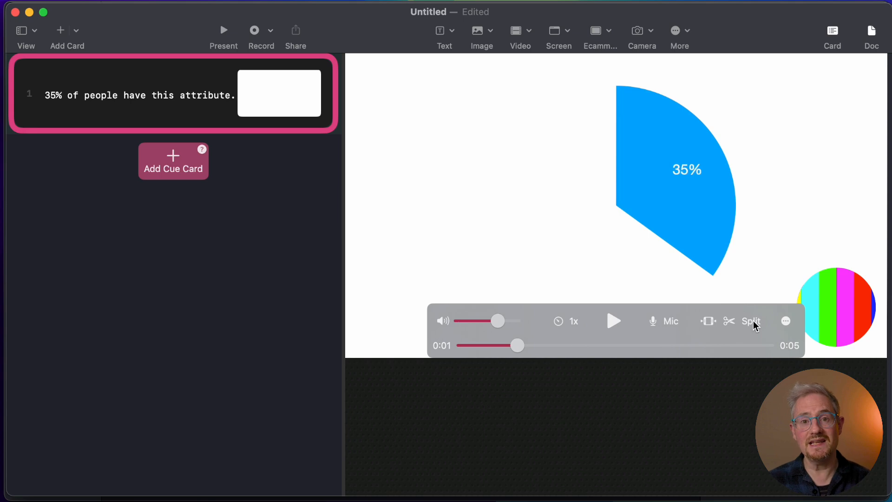
pyautogui.click(752, 322)
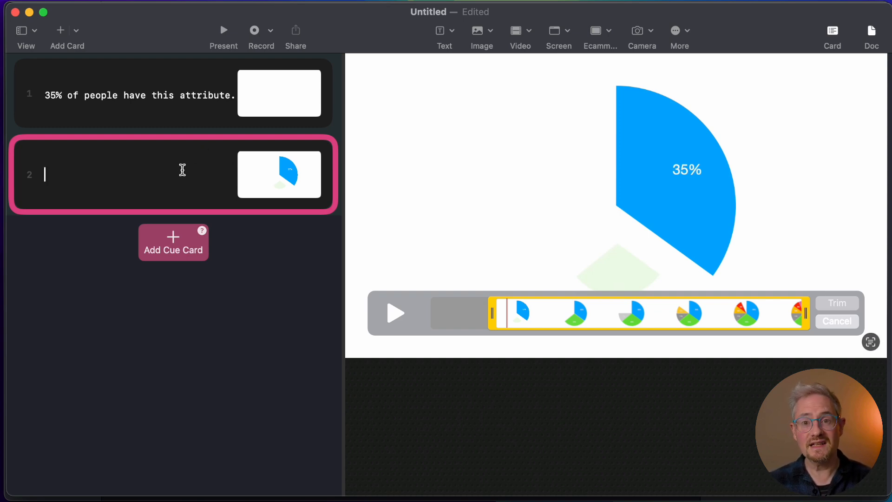
# Step: Advance the second card's clip to where the green wedge is complete and script the card as "29% of people …"
pyautogui.moveTo(509, 317); pyautogui.dragTo(567, 317)
pyautogui.click(97, 175)
pyautogui.write('9%')
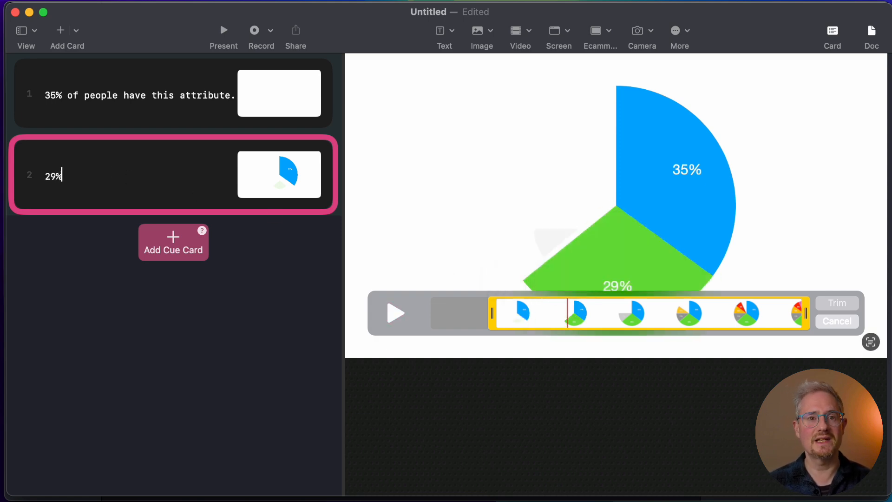
pyautogui.write(' of people ...')
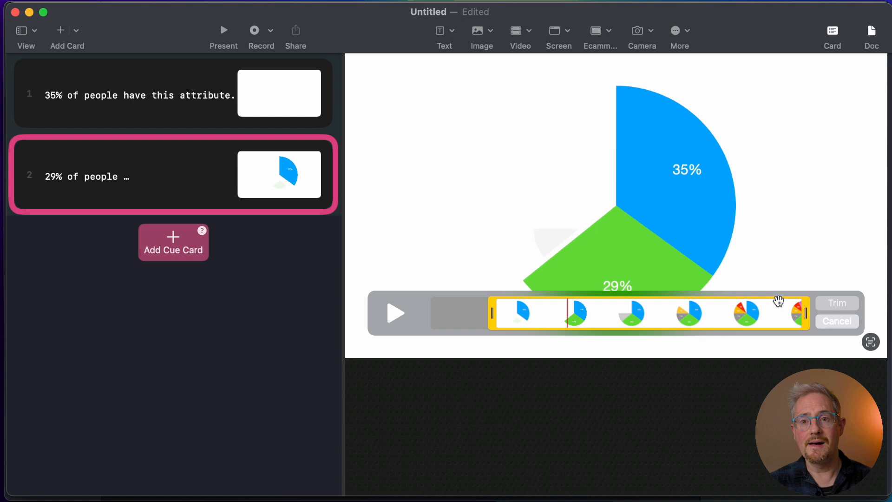
# Step: Add two more cue cards for the following wedges, scripted "11% of people …" and "10% of people…"
pyautogui.press('Return')
pyautogui.write('11% of people …')
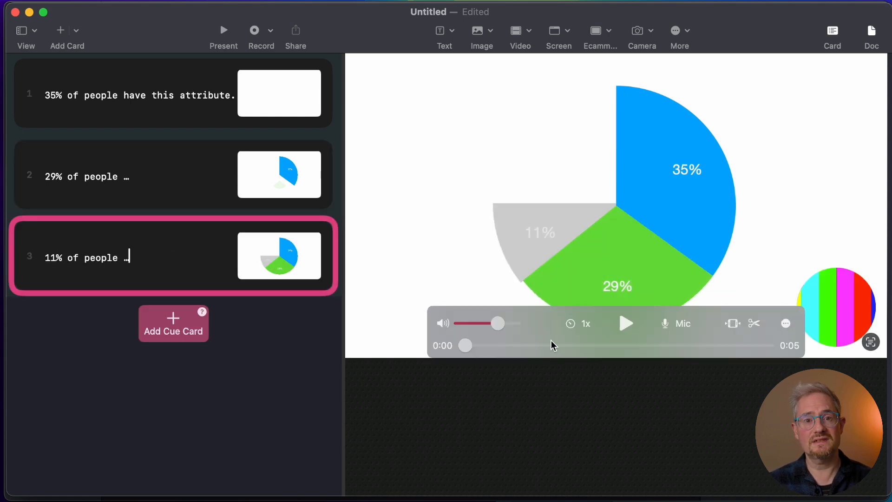
pyautogui.press('Return')
pyautogui.write('10% of people...')
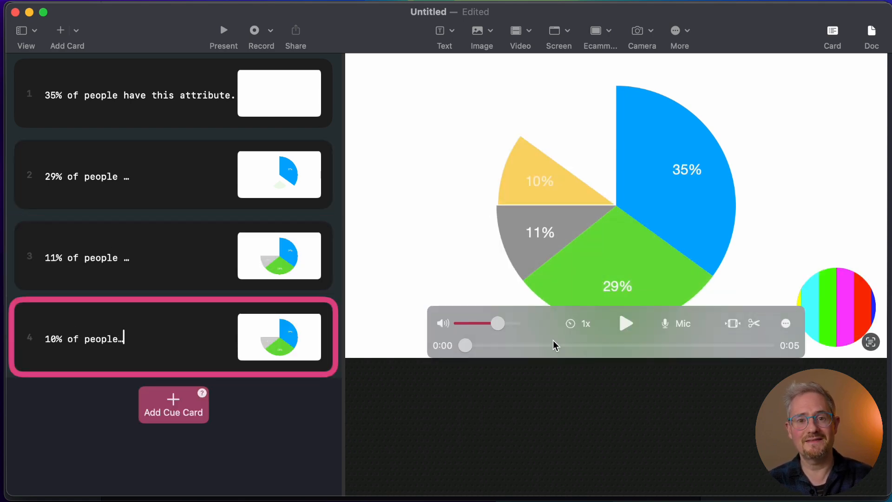
# Step: Add two more cue cards scripted "8% of people.." and "And the last 7%…", and close the last clip's trim editor
pyautogui.press('Return')
pyautogui.write('8% of people..')
pyautogui.press('Return')
pyautogui.write('And the last 7%...')
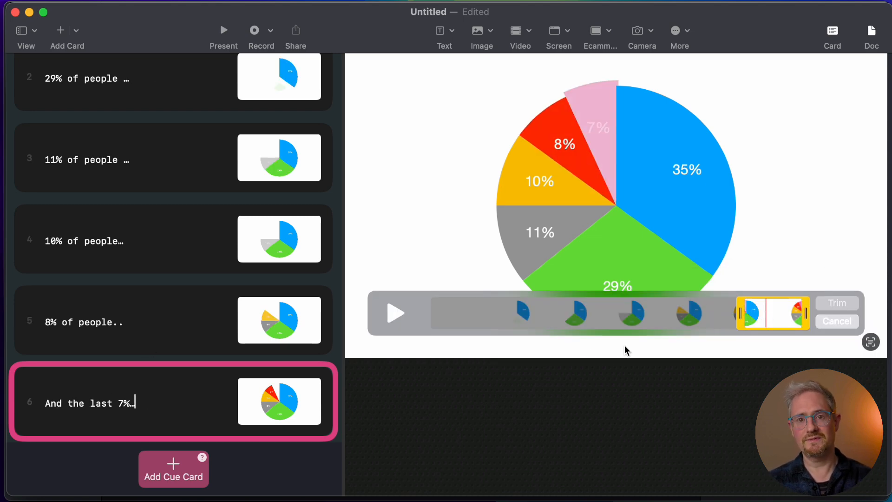
pyautogui.click(842, 323)
# Step: Select the first cue card, "35% of people have this attribute.", and start presenting from it
pyautogui.scroll(3, 202, 186)
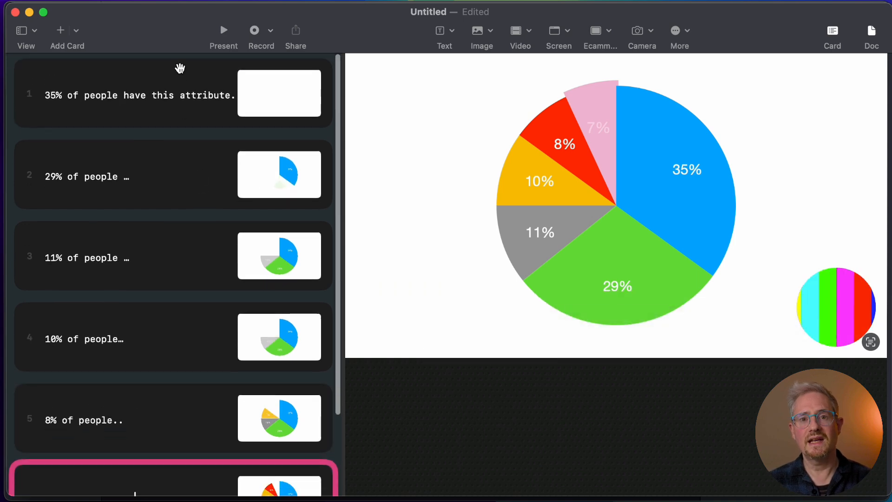
pyautogui.click(182, 67)
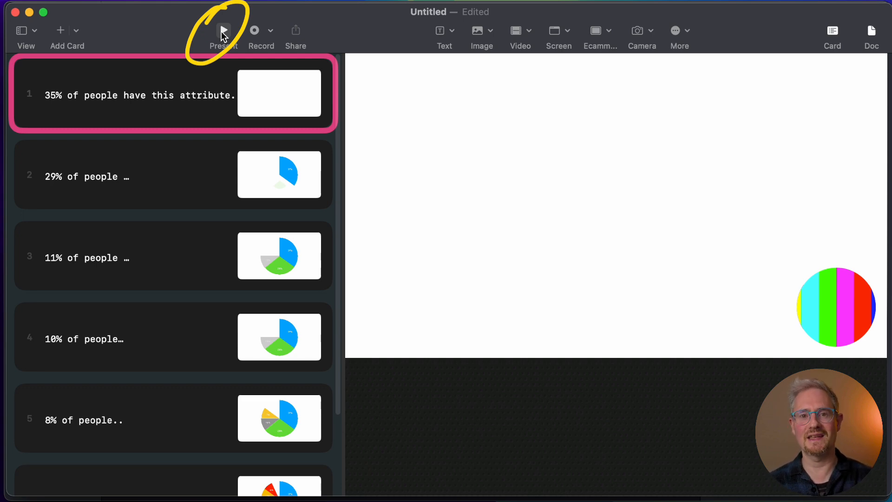
pyautogui.click(221, 32)
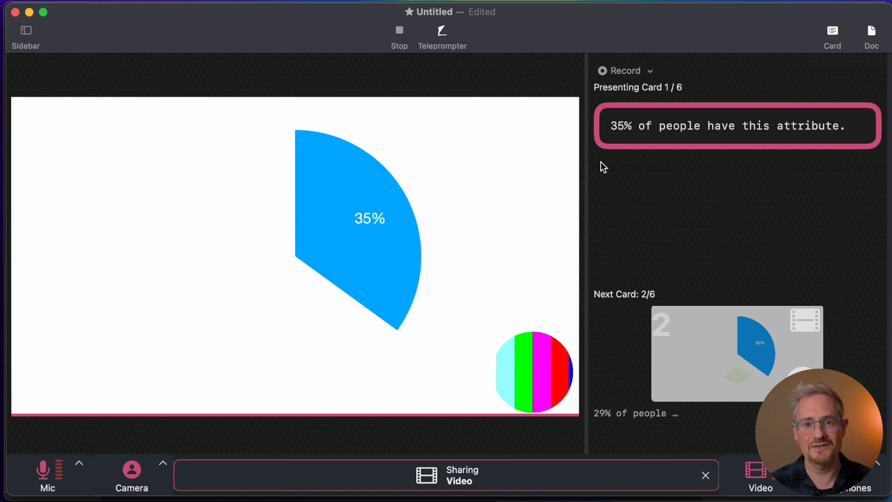
# Step: Advance the presentation card by card from the 35% card through to card 6, "And the last 7%…"
pyautogui.press('Right')
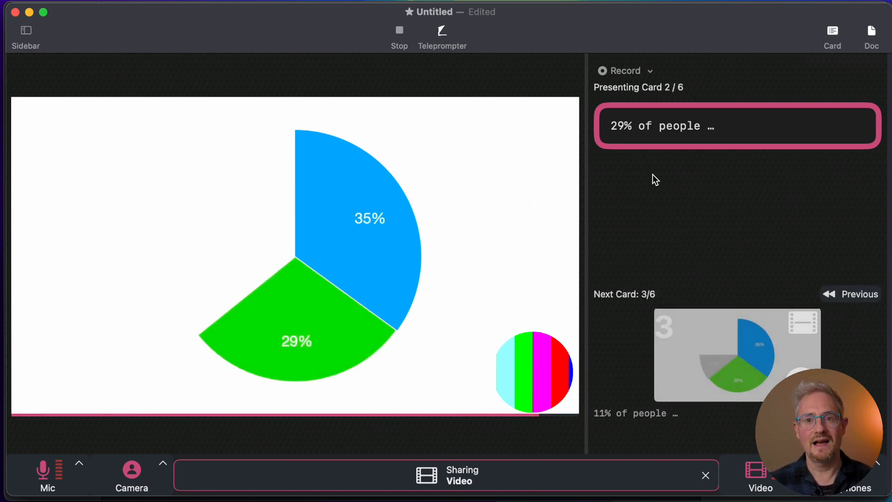
pyautogui.press('Right')
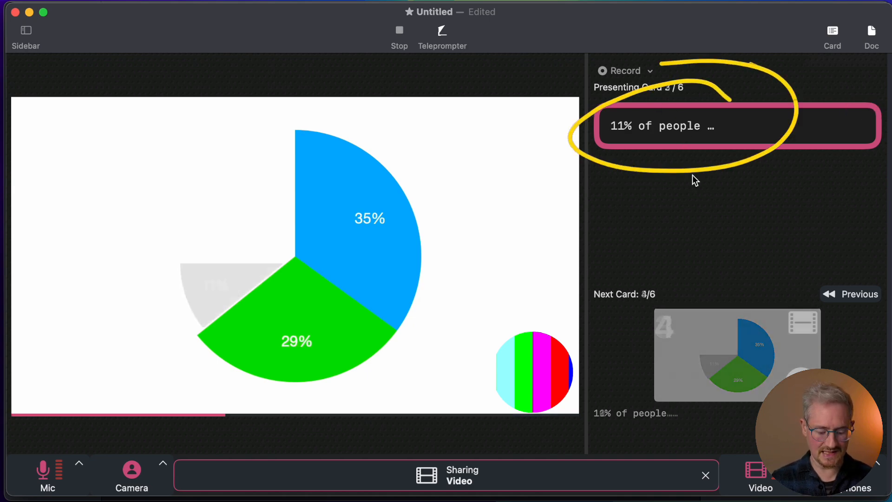
pyautogui.press('Right')
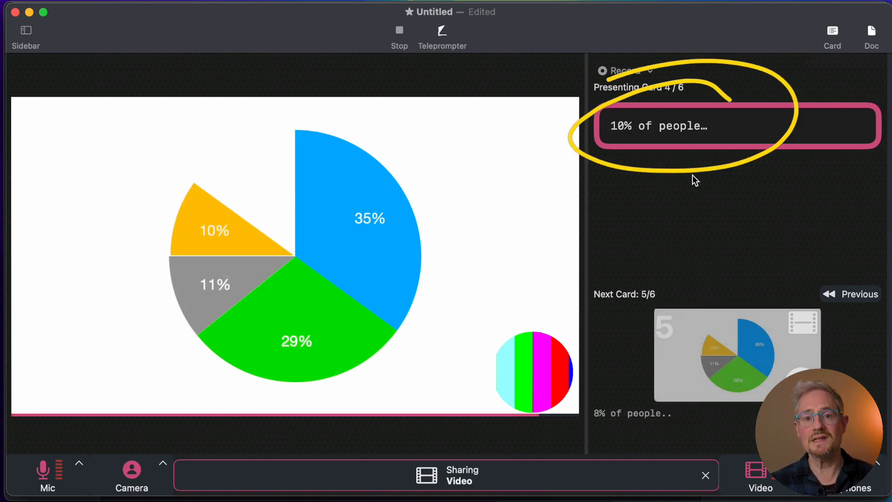
pyautogui.press('Right')
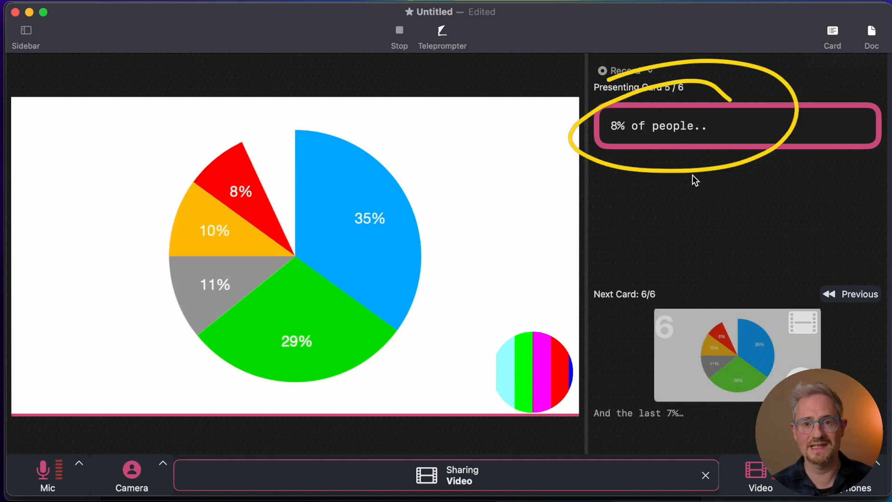
pyautogui.press('Right')
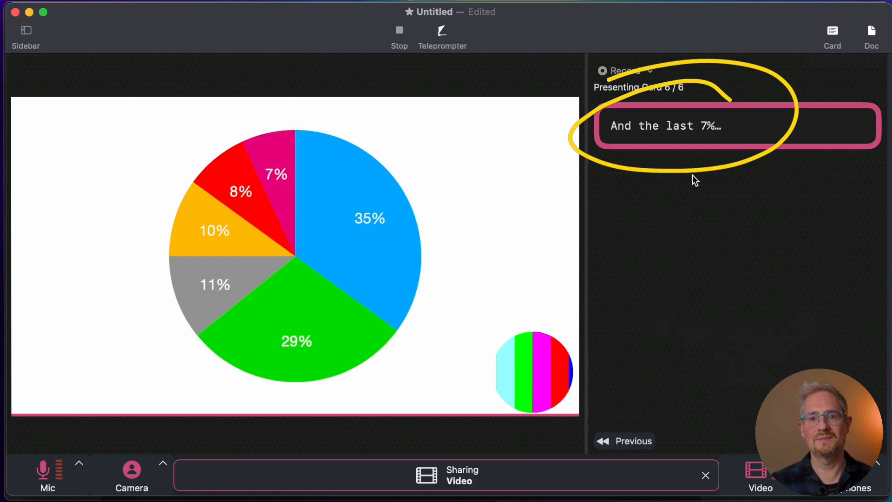